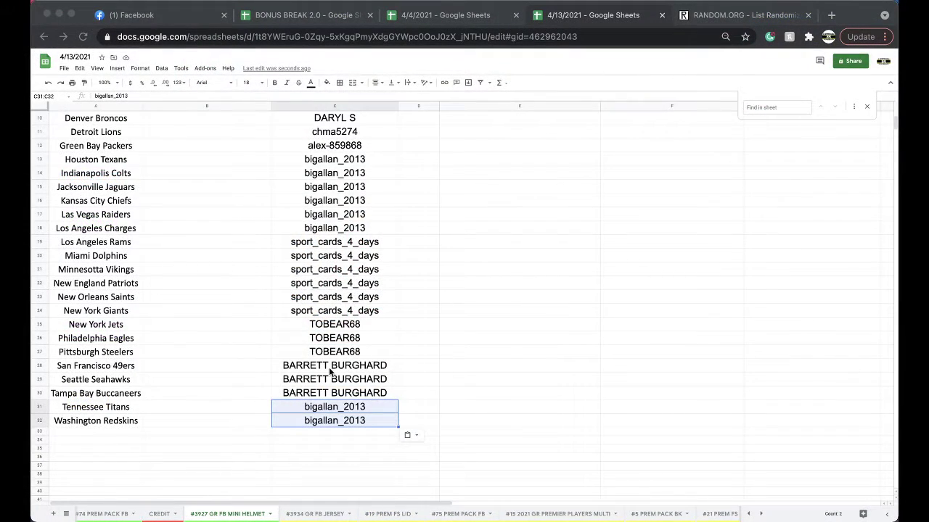
pyautogui.scroll(5, 330, 372)
pyautogui.click(354, 256)
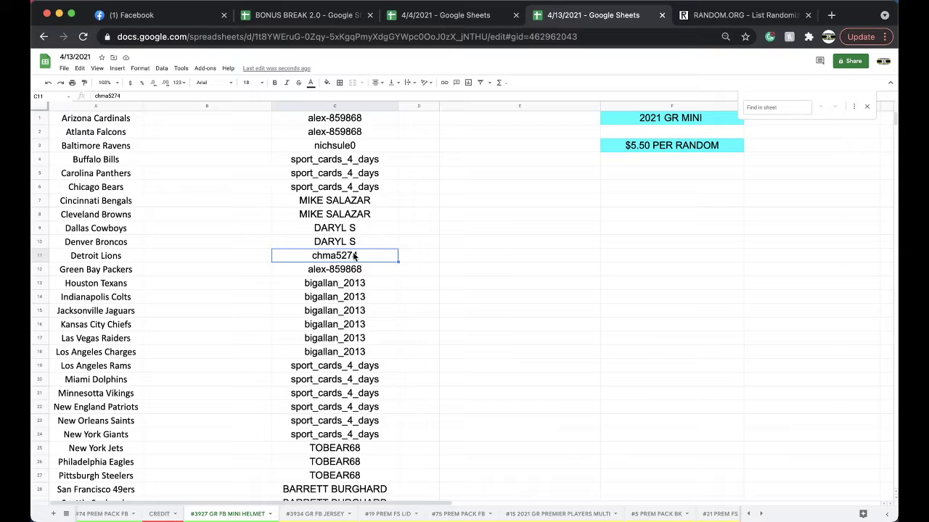
pyautogui.click(359, 136)
pyautogui.click(352, 160)
pyautogui.moveTo(352, 160); pyautogui.dragTo(354, 188)
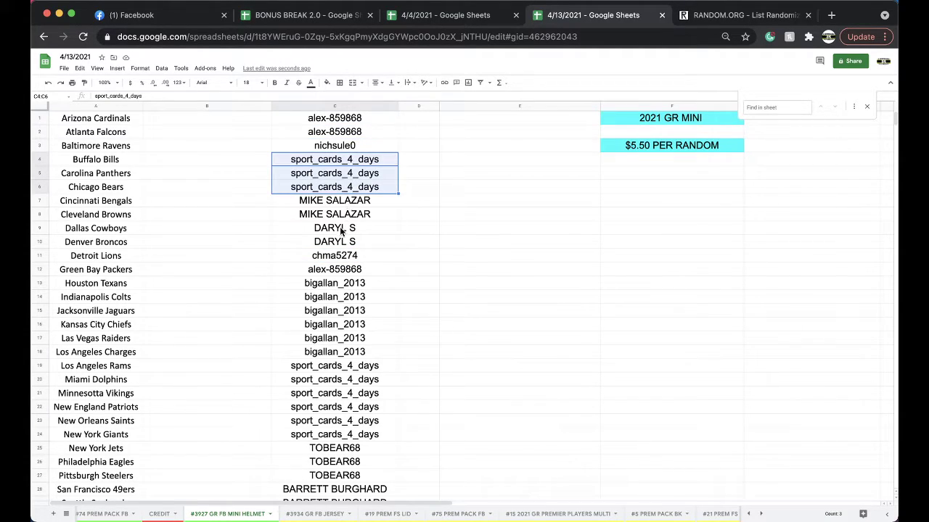
pyautogui.click(338, 257)
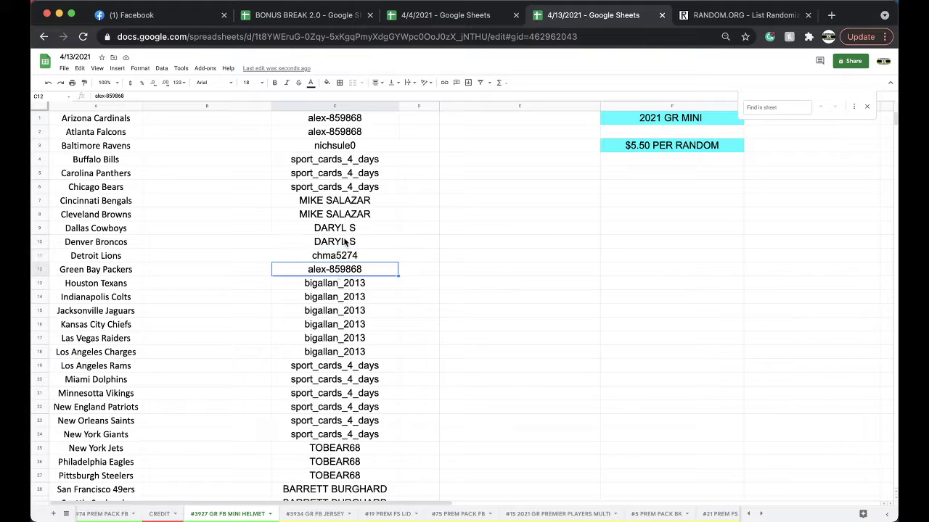
pyautogui.moveTo(334, 285); pyautogui.dragTo(326, 379)
pyautogui.scroll(-1, 332, 353)
pyautogui.scroll(-2, 330, 341)
pyautogui.click(323, 328)
pyautogui.scroll(-3, 325, 380)
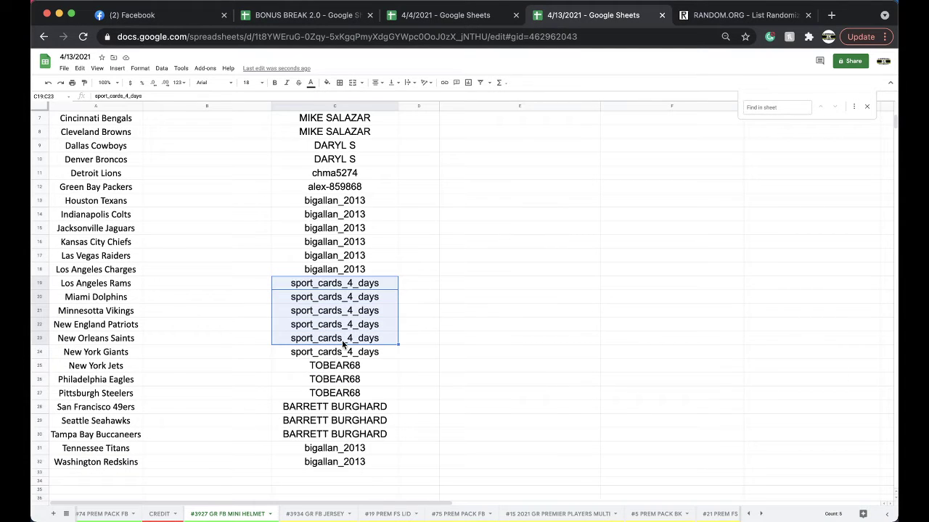
pyautogui.scroll(3, 348, 325)
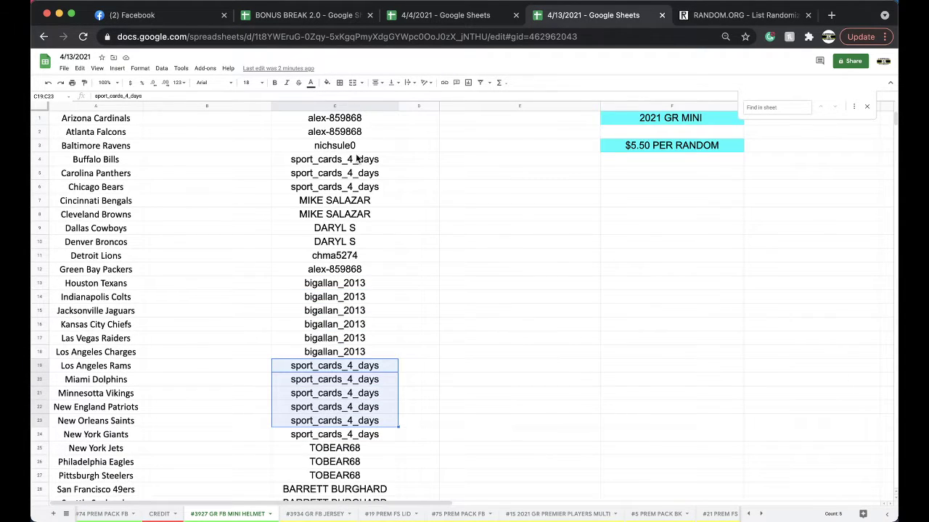
pyautogui.click(315, 106)
pyautogui.press('cmd+c')
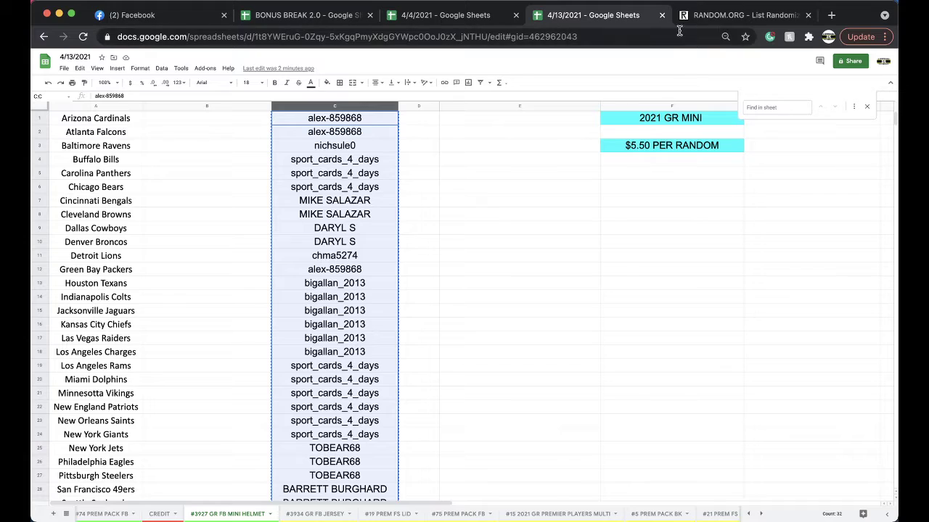
# Reload the RANDOM.ORG list randomizer and paste in the copied usernames
pyautogui.click(696, 15)
pyautogui.click(664, 33)
pyautogui.press('Return')
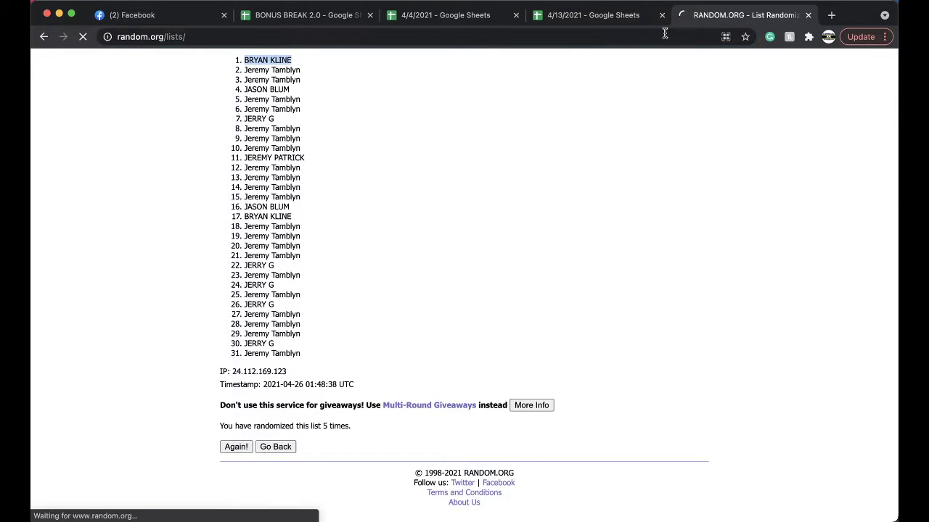
pyautogui.click(409, 292)
pyautogui.press('cmd+v')
# Shuffle the list five times and highlight the resulting names
pyautogui.click(245, 427)
pyautogui.scroll(-5, 250, 431)
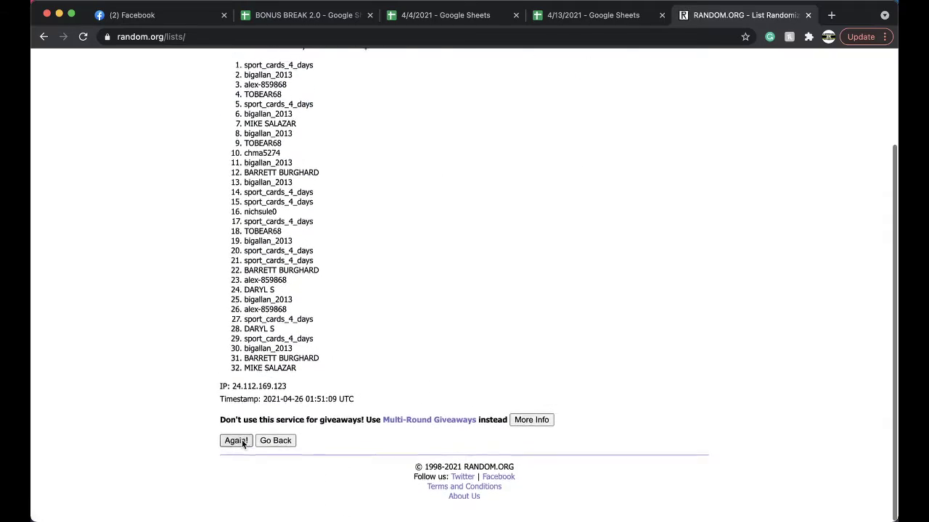
pyautogui.click(233, 445)
pyautogui.scroll(-5, 240, 445)
pyautogui.click(240, 444)
pyautogui.scroll(-5, 236, 444)
pyautogui.click(234, 448)
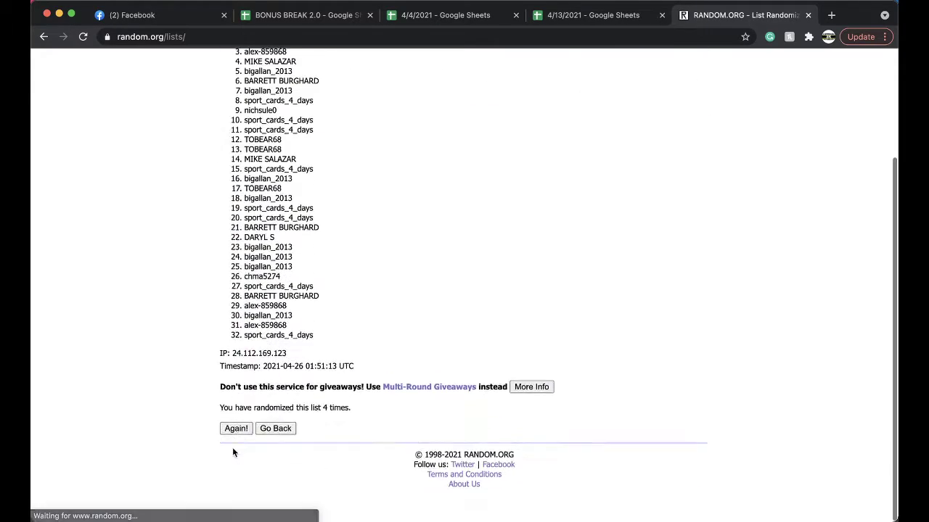
pyautogui.click(232, 446)
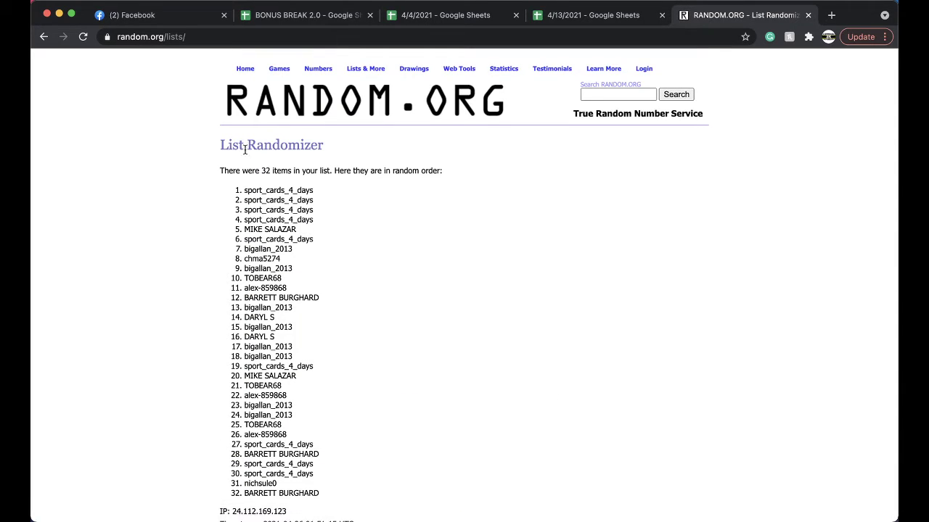
pyautogui.moveTo(245, 191); pyautogui.dragTo(361, 499)
pyautogui.scroll(-4, 377, 290)
# Paste the shuffled names into B1 at size 18 and sort the sheet by column B, A→Z
pyautogui.click(541, 18)
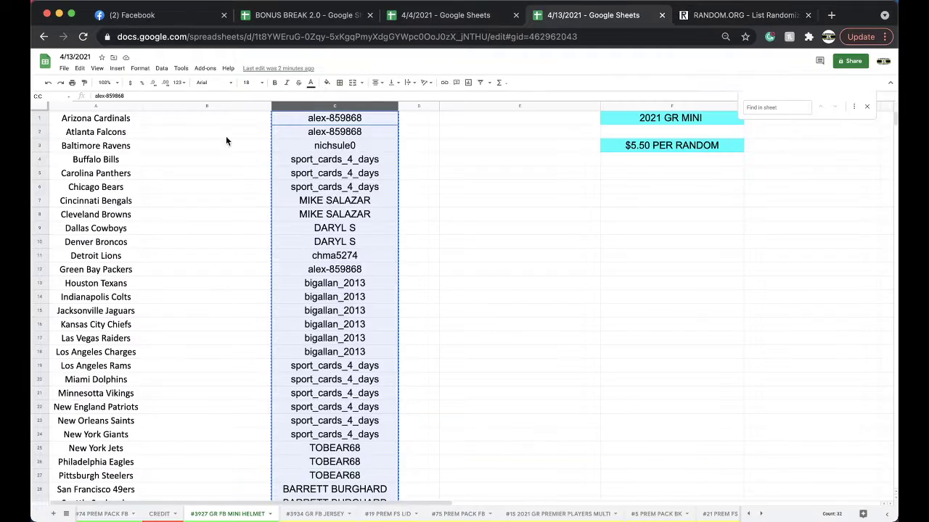
pyautogui.click(207, 120)
pyautogui.press('super+v')
pyautogui.click(250, 82)
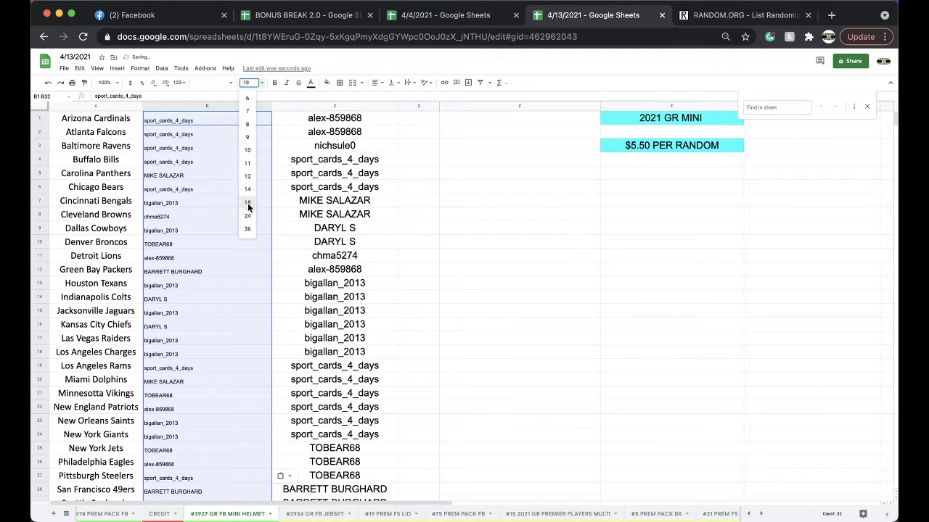
pyautogui.click(247, 203)
pyautogui.click(161, 69)
pyautogui.click(165, 87)
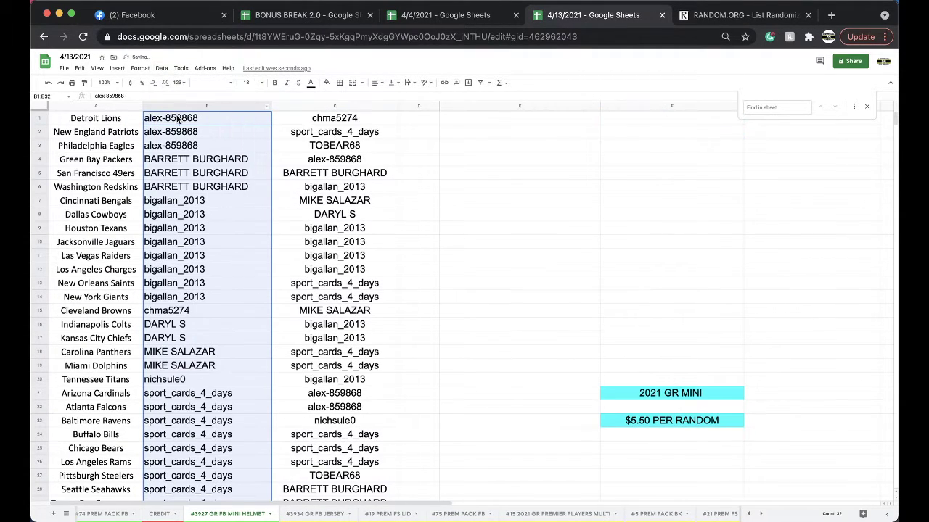
# Step through the sorted names and select sport_cards_4_days' teams, starting at Arizona Cardinals
pyautogui.press('Down')
pyautogui.press('Down')
pyautogui.press('Down')
pyautogui.press('Down')
pyautogui.press('Down')
pyautogui.press('Down')
pyautogui.press('Down')
pyautogui.press('Down')
pyautogui.press('Down')
pyautogui.press('Down')
pyautogui.press('Down')
pyautogui.press('Down')
pyautogui.press('Down')
pyautogui.press('Down')
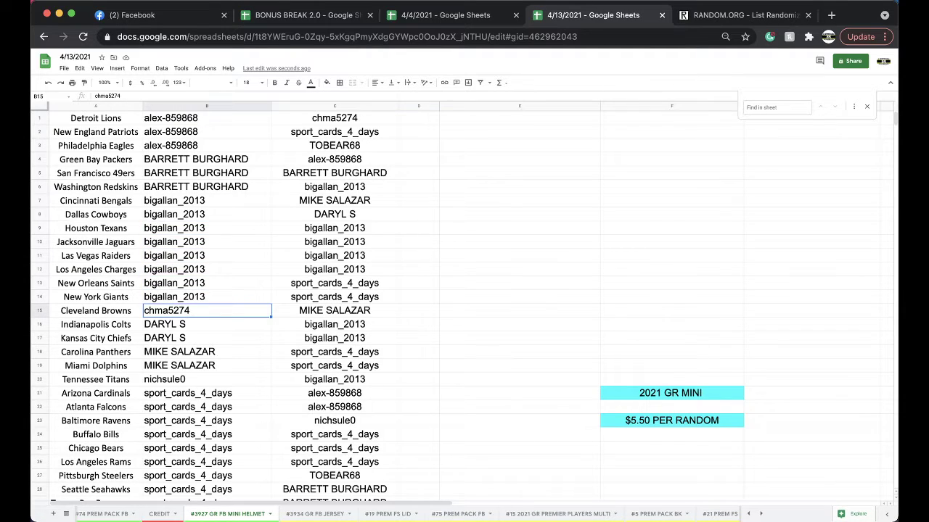
pyautogui.press('Down')
pyautogui.press('Down')
pyautogui.press('Down')
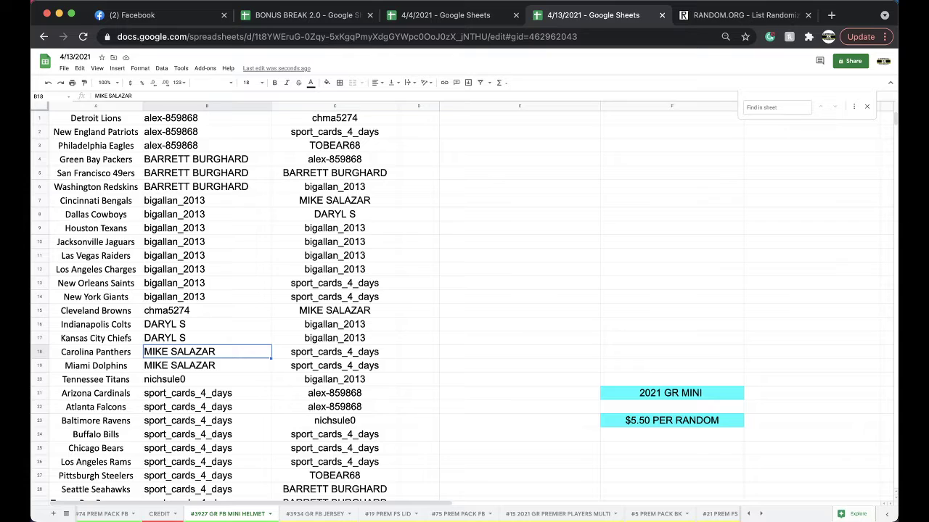
pyautogui.press('Down')
pyautogui.scroll(-1, 169, 170)
pyautogui.press('Down')
pyautogui.scroll(-2, 176, 246)
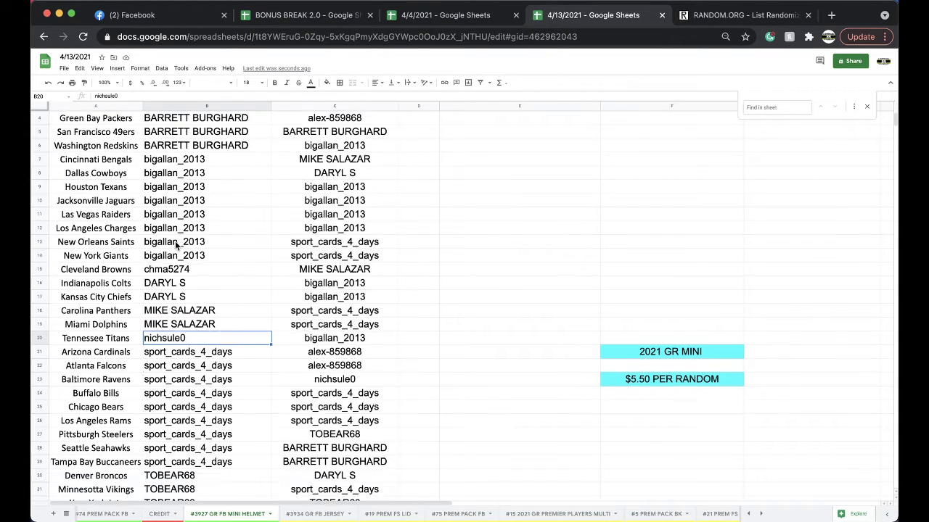
pyautogui.scroll(-2, 176, 245)
pyautogui.click(120, 328)
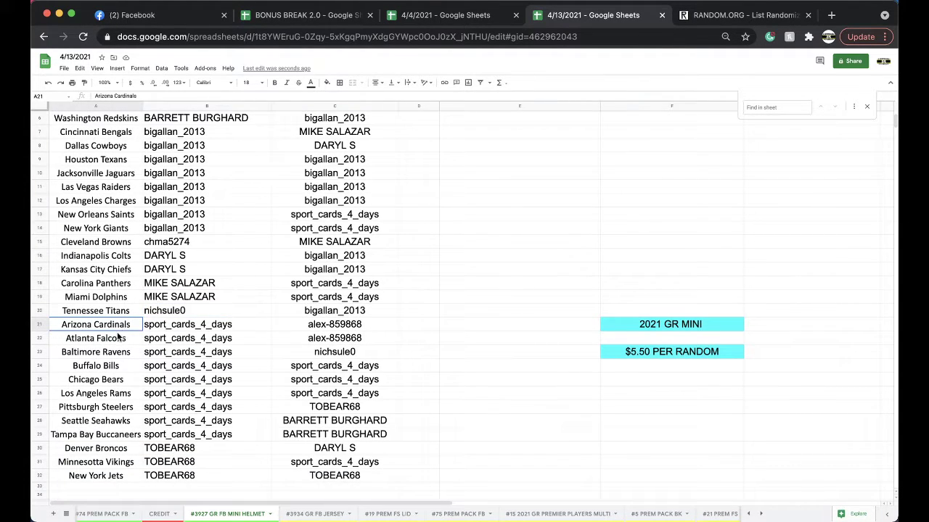
pyautogui.moveTo(119, 338); pyautogui.dragTo(119, 436)
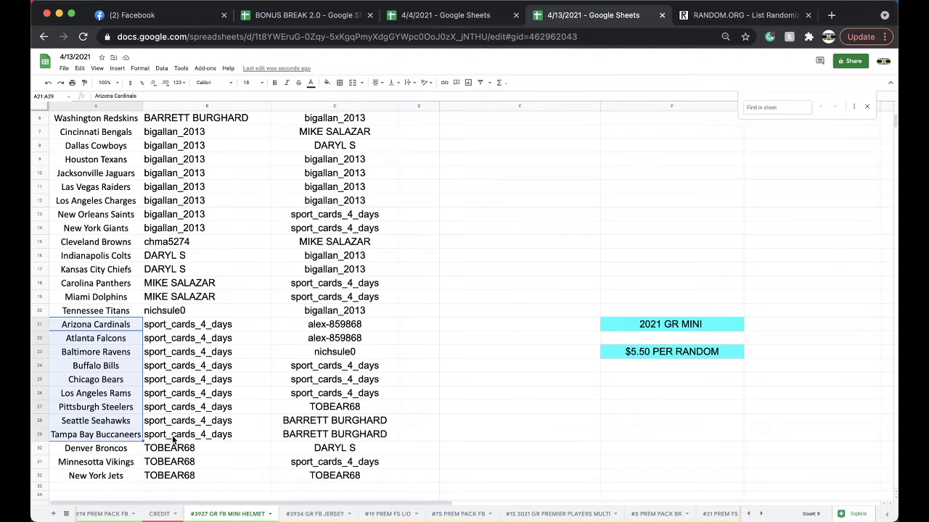
pyautogui.click(458, 513)
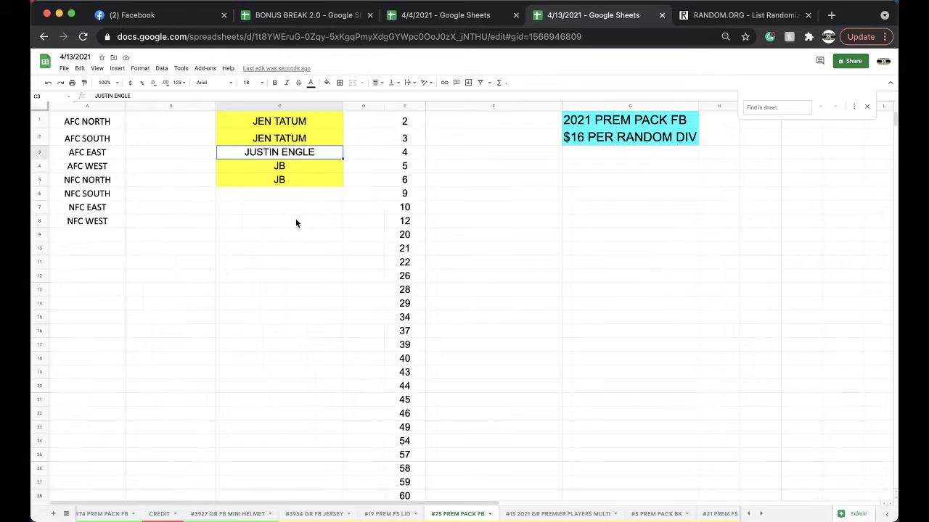
pyautogui.click(246, 194)
pyautogui.hotkey('ctrl', 'v')
pyautogui.click(327, 82)
pyautogui.click(355, 121)
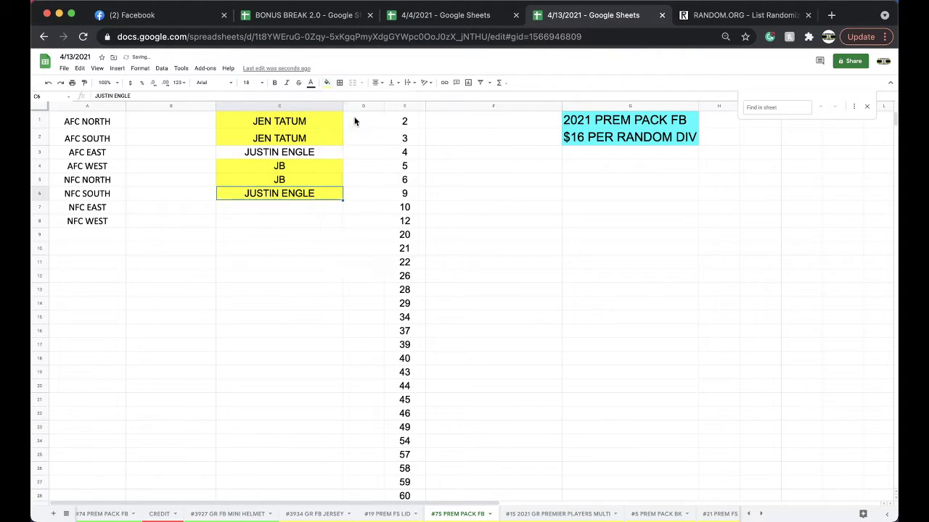
# Move the #75 PREM PACK FB tab beside the #3927 GR FB MINI HELMET tab
pyautogui.moveTo(442, 514); pyautogui.dragTo(312, 515)
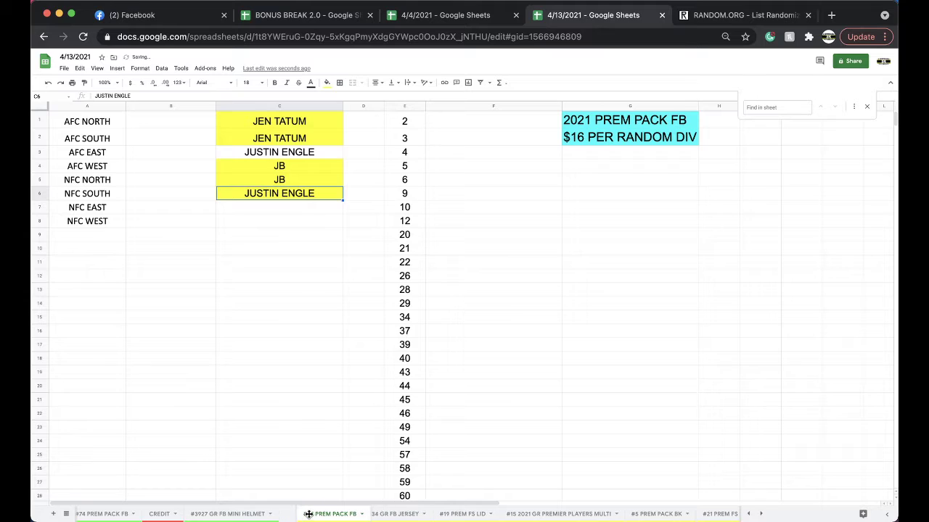
pyautogui.click(380, 515)
pyautogui.click(244, 515)
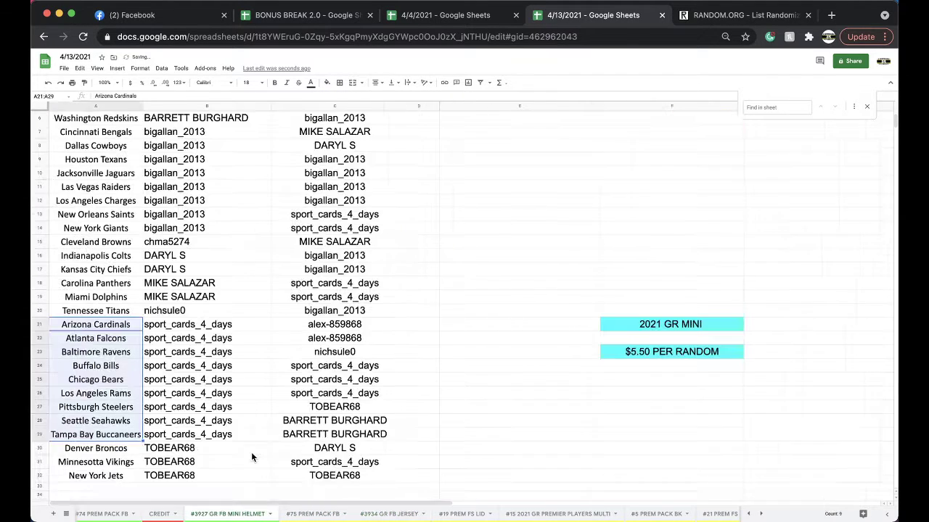
pyautogui.scroll(1, 256, 298)
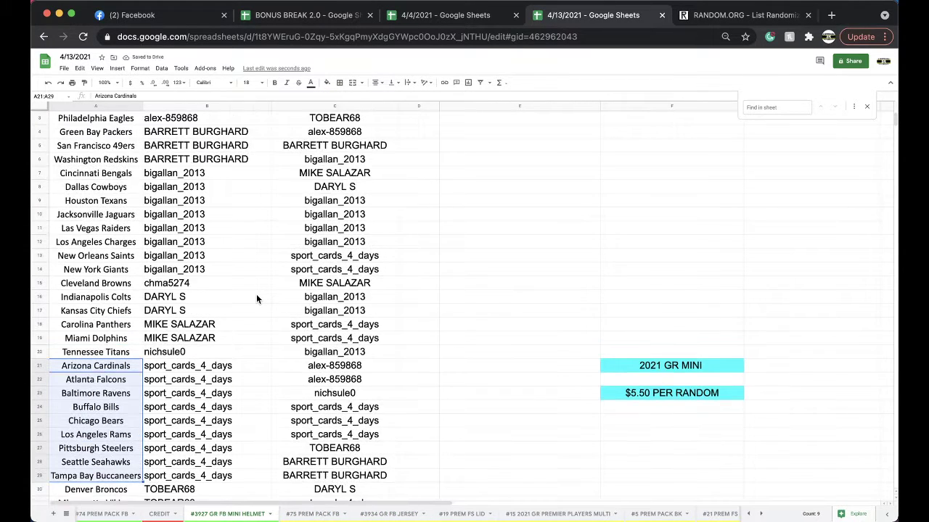
pyautogui.scroll(1, 256, 297)
pyautogui.scroll(1, 256, 298)
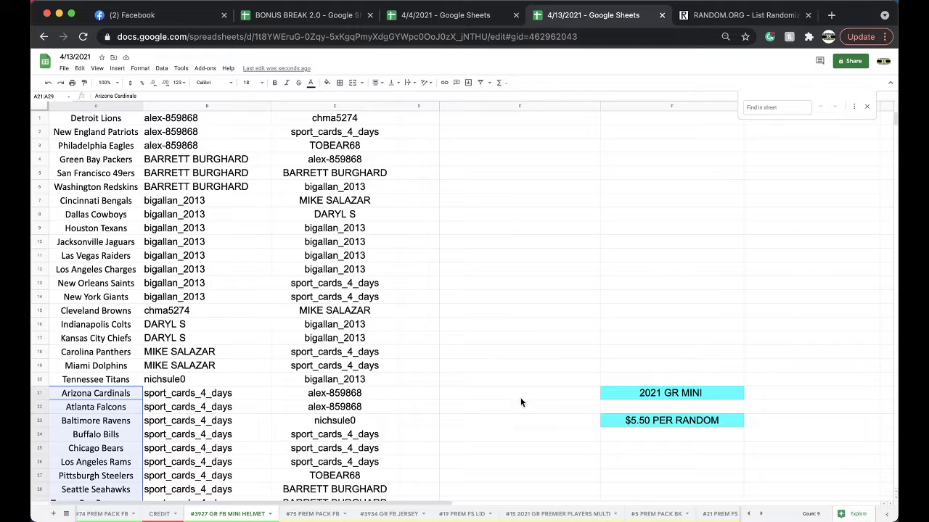
pyautogui.click(312, 514)
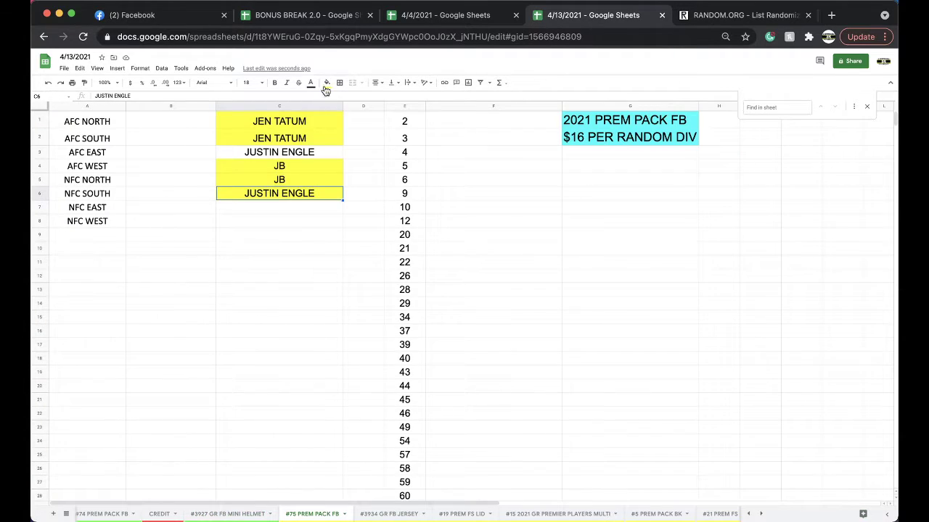
pyautogui.click(326, 83)
pyautogui.click(338, 100)
pyautogui.click(206, 513)
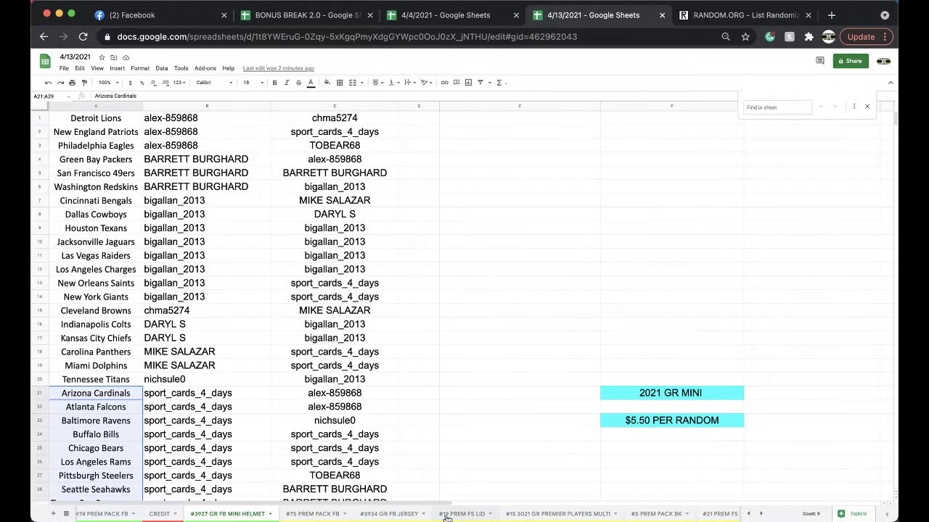
pyautogui.click(337, 515)
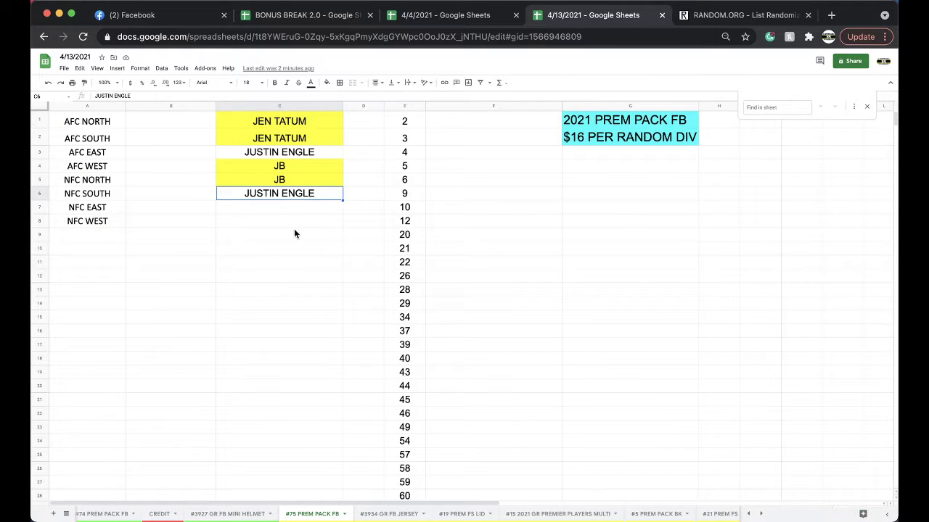
pyautogui.press('Down')
pyautogui.write('ROB V')
pyautogui.press('Return')
pyautogui.press('Up')
pyautogui.press('Up')
pyautogui.hotkey('ctrl', 'c')
pyautogui.click(267, 220)
pyautogui.hotkey('ctrl', 'v')
pyautogui.click(222, 207)
pyautogui.hotkey('shift', 'Down')
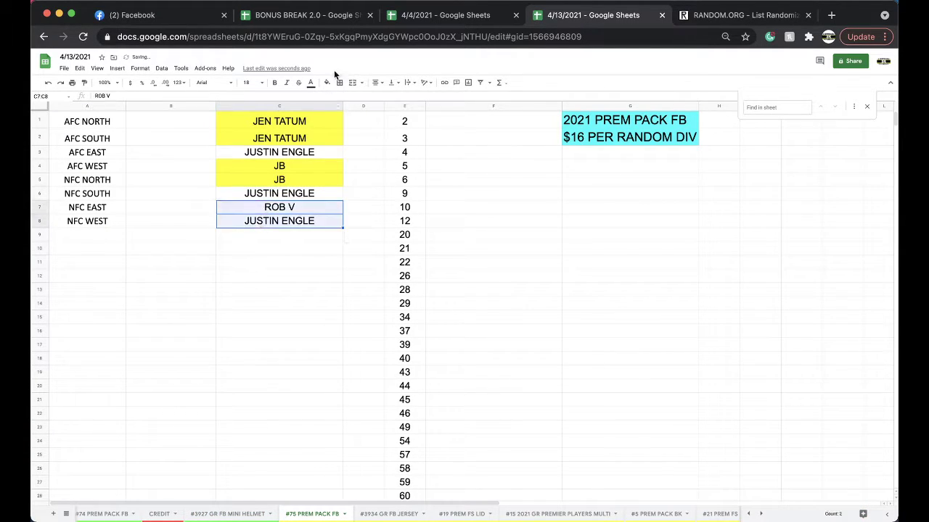
# Fill the NFC EAST and NFC WEST owners in C7:C8 yellow
pyautogui.click(326, 82)
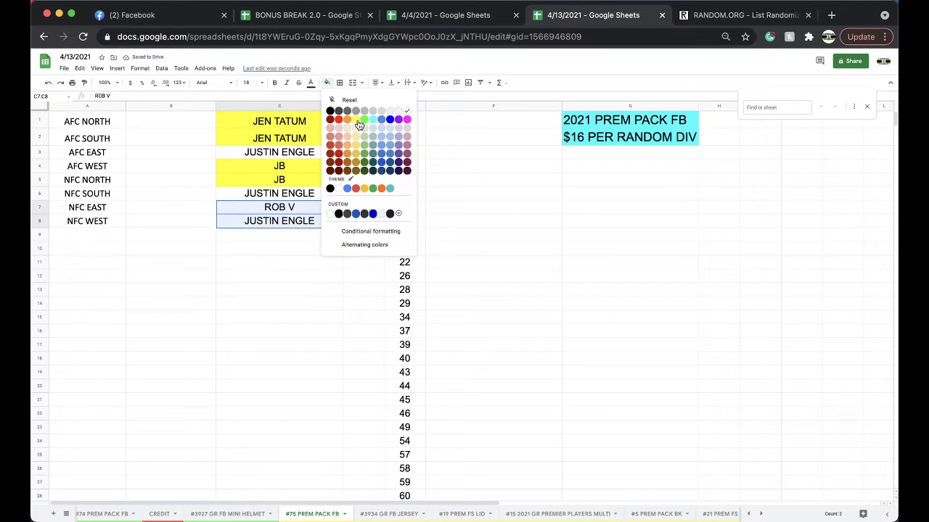
pyautogui.click(355, 120)
pyautogui.rightClick(306, 514)
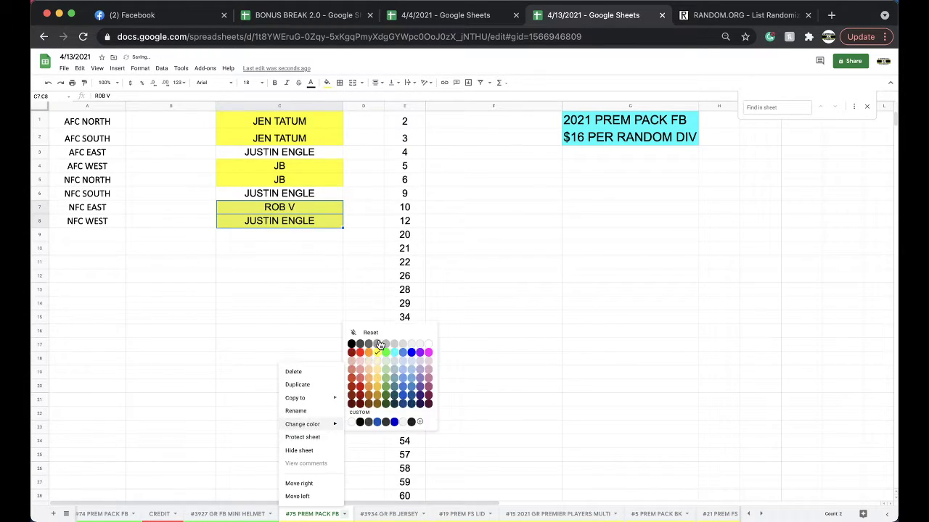
pyautogui.click(250, 515)
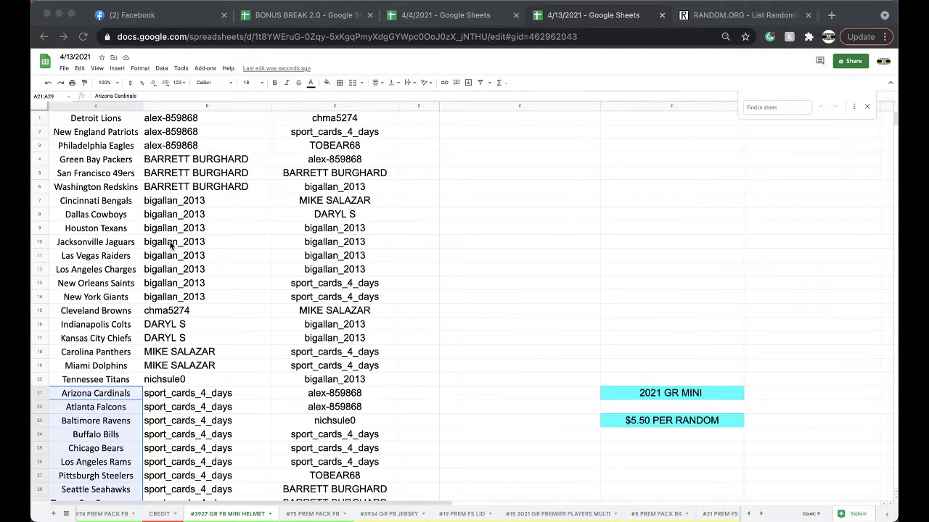
pyautogui.click(168, 230)
pyautogui.click(325, 83)
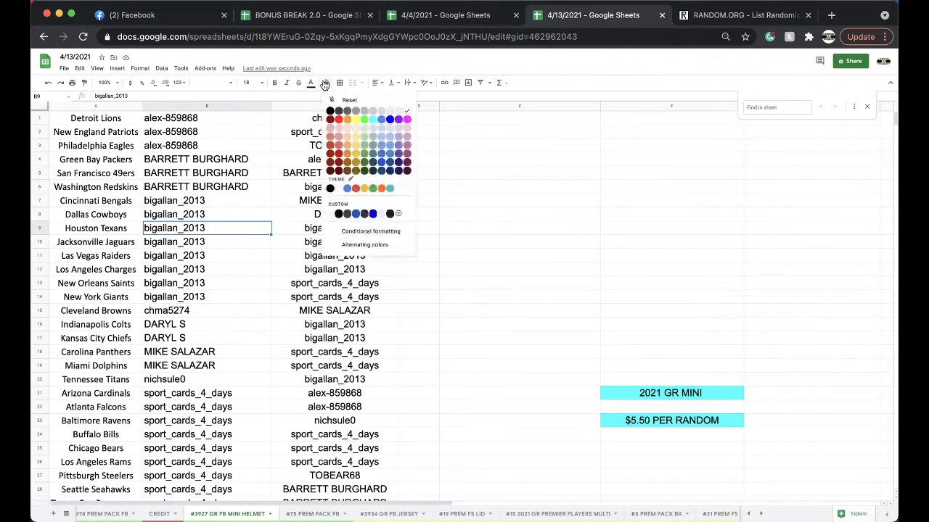
pyautogui.click(364, 119)
# Sort the sheet A→Z by team name and copy the column C owner names
pyautogui.click(95, 106)
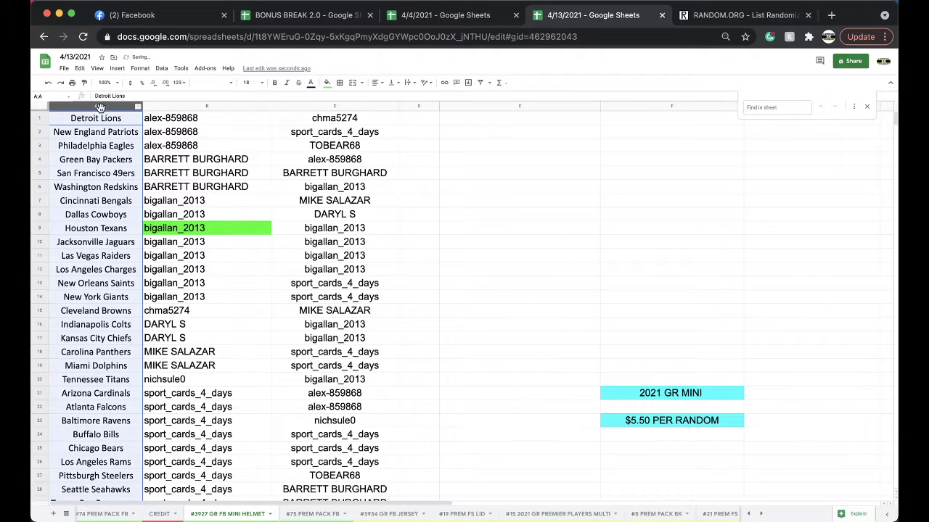
pyautogui.click(162, 68)
pyautogui.click(111, 284)
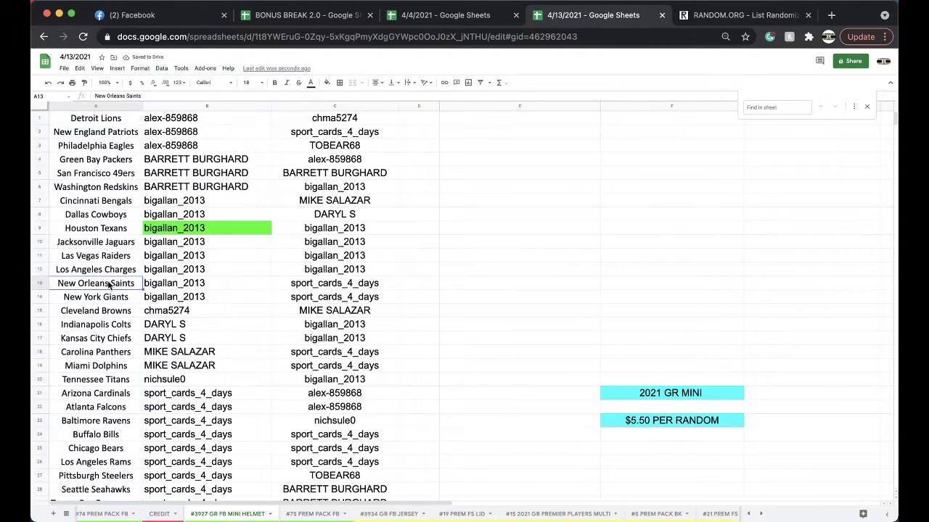
pyautogui.scroll(-3, 116, 285)
pyautogui.scroll(3, 122, 287)
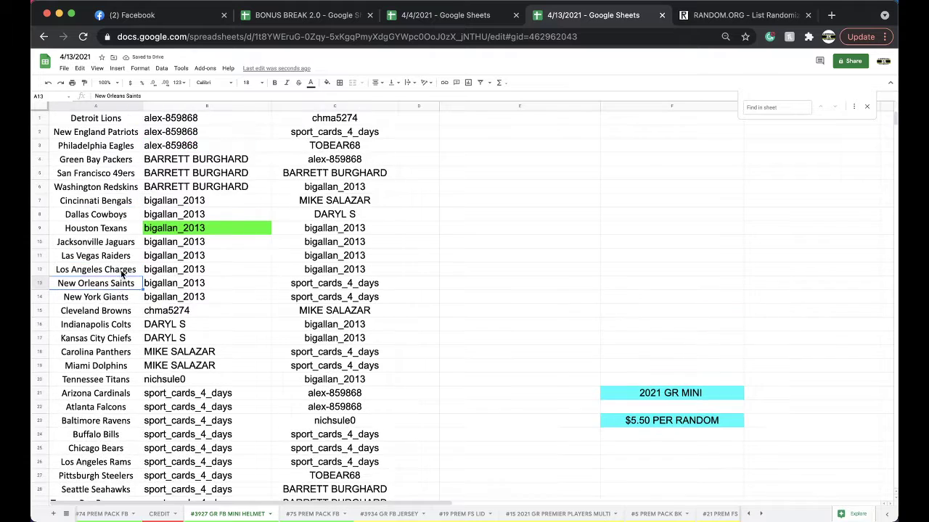
pyautogui.click(97, 106)
pyautogui.click(161, 68)
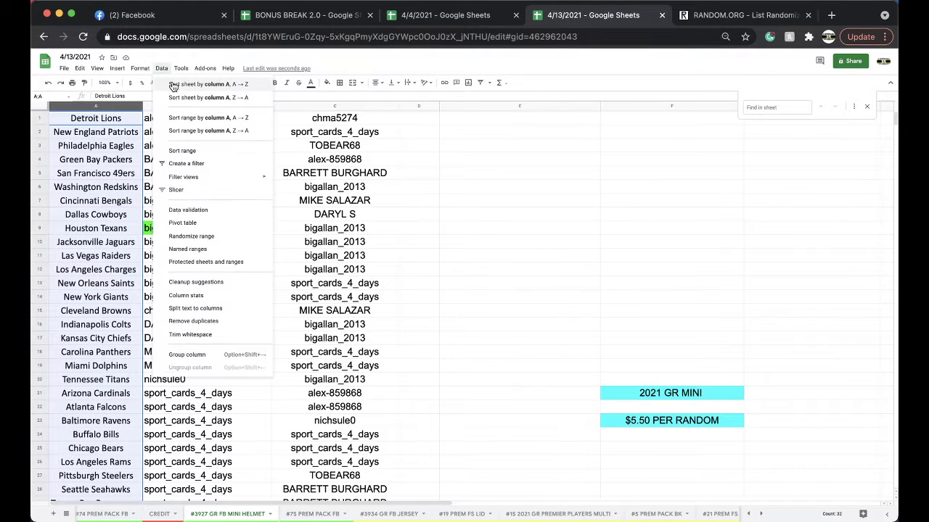
pyautogui.click(192, 80)
pyautogui.click(328, 107)
pyautogui.hotkey('ctrl', 'c')
# Load the 32 owner names into RANDOM.ORG's list form and randomize them twice
pyautogui.click(713, 22)
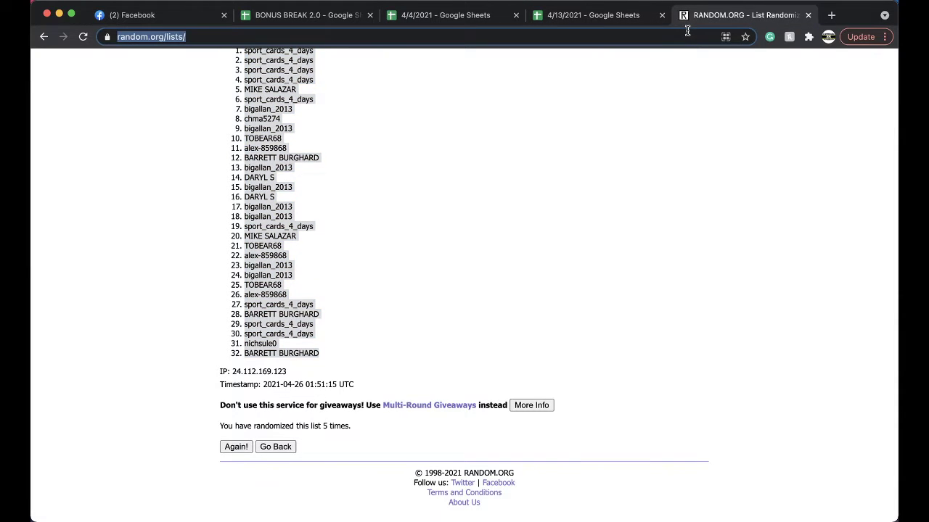
pyautogui.click(269, 444)
pyautogui.click(445, 303)
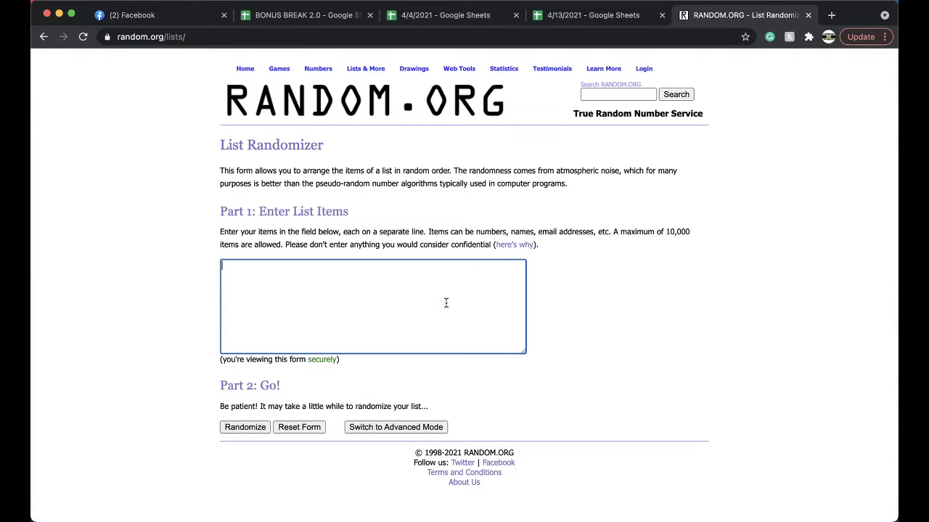
pyautogui.click(254, 427)
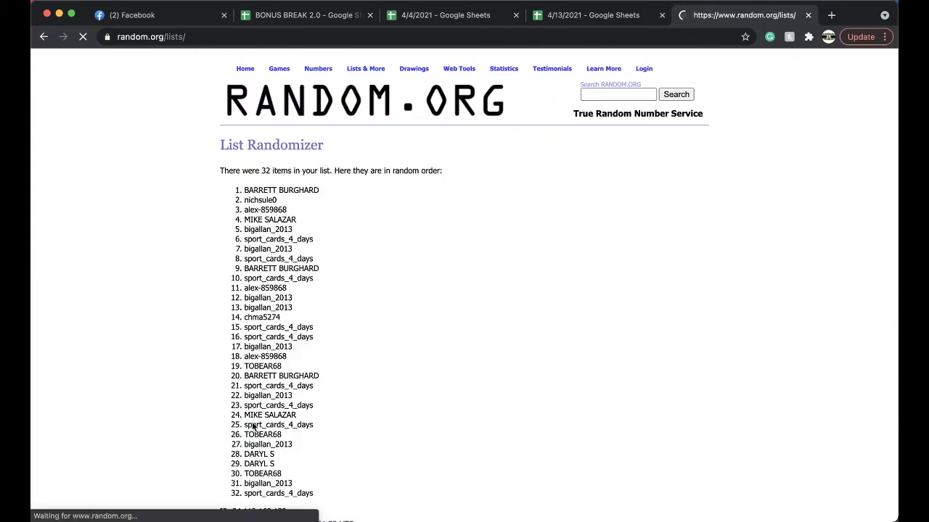
pyautogui.scroll(-3, 246, 444)
pyautogui.click(235, 449)
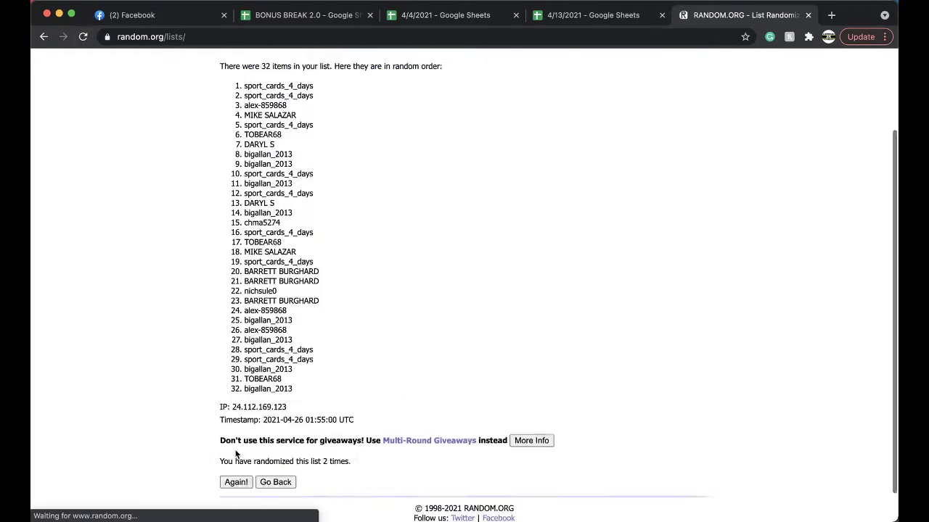
# Reshuffle twice more and take the top result, sport_cards_4_days
pyautogui.click(236, 446)
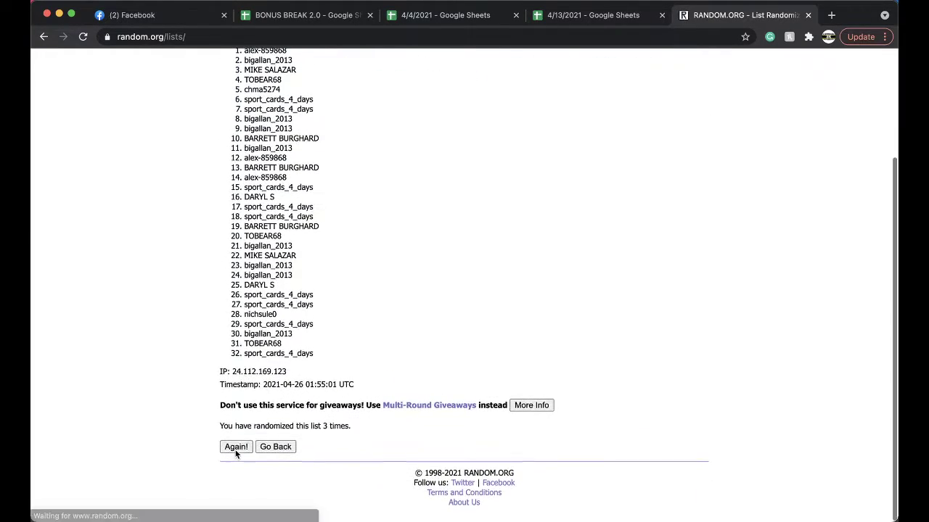
pyautogui.click(235, 447)
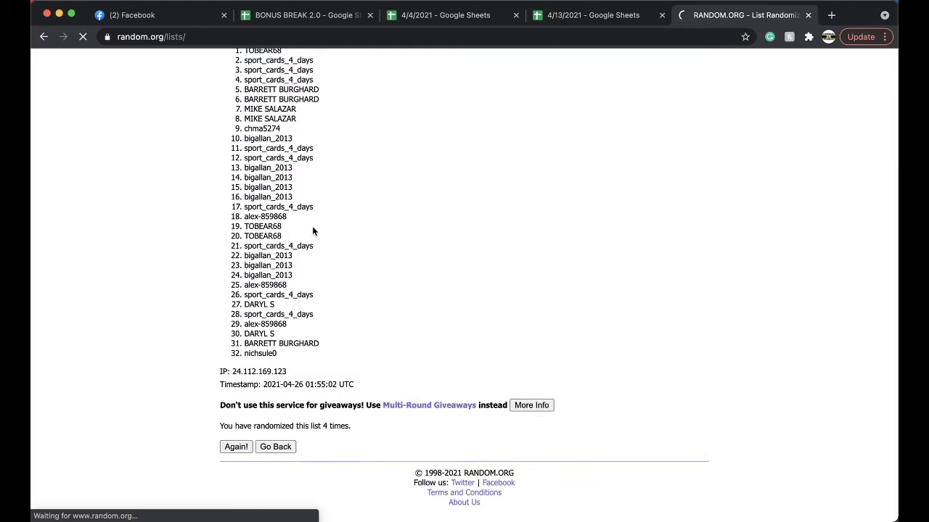
pyautogui.doubleClick(270, 189)
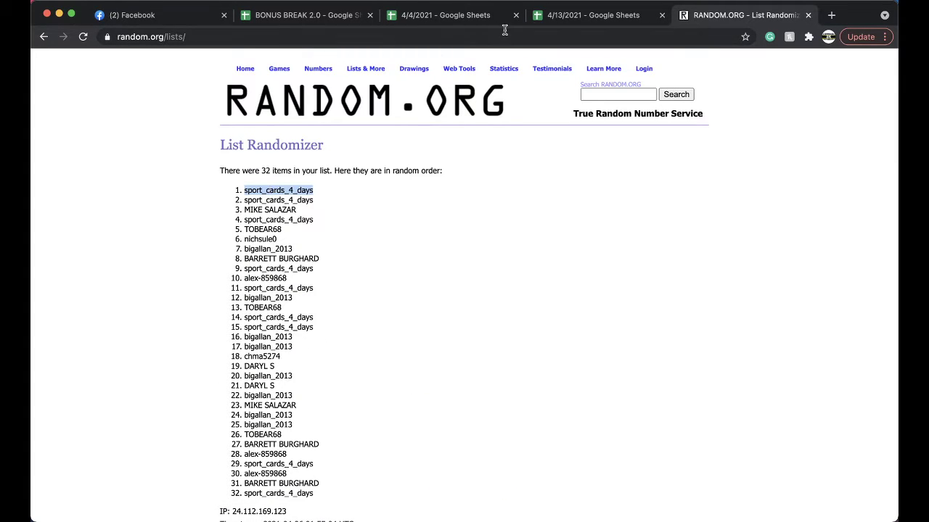
pyautogui.click(584, 15)
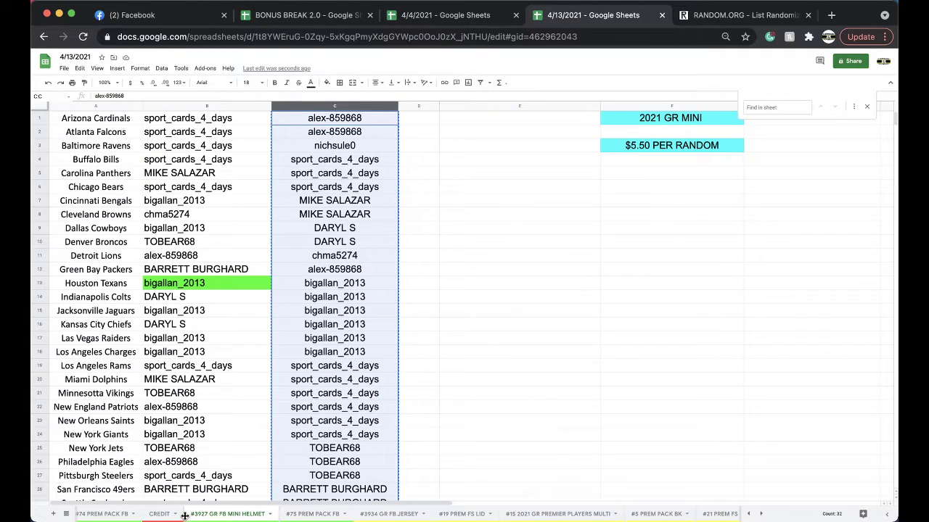
# Move the mini helmet tab before CREDIT and open BONUS BREAK 2.0's #281 BONUS FOOTBALL sheet
pyautogui.moveTo(182, 515); pyautogui.dragTo(167, 513)
pyautogui.click(290, 17)
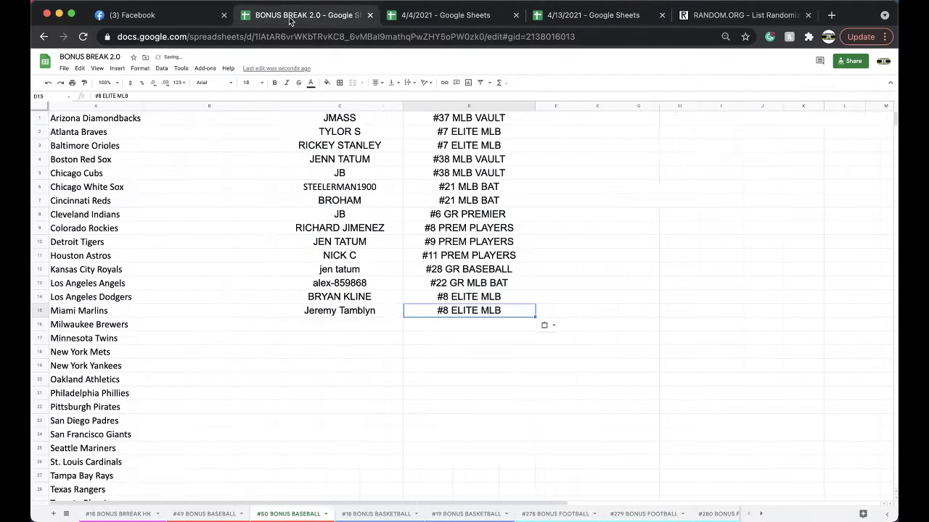
pyautogui.click(761, 513)
pyautogui.click(689, 513)
# Paste sport_cards_4_days as values into C23 as the New Orleans Saints owner
pyautogui.click(349, 315)
pyautogui.hotkey('ctrl', 'v')
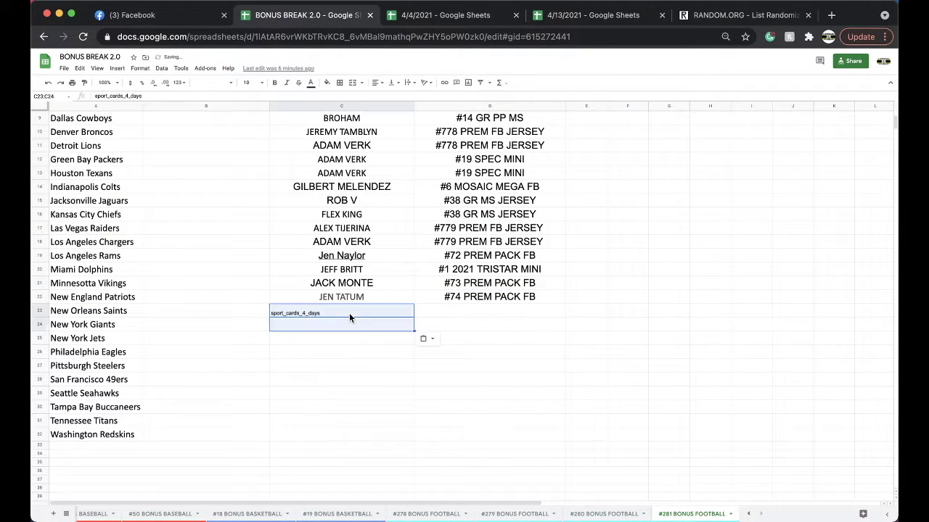
pyautogui.click(434, 357)
pyautogui.click(447, 311)
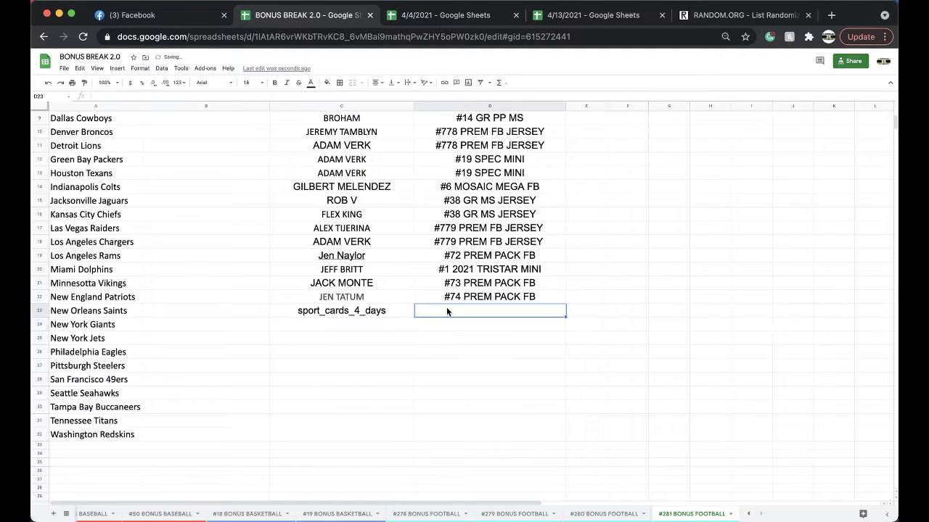
pyautogui.write('#3927 GR MINI')
# In 4/13/2021, check the #75, #3934, #19, #15 and #5 sheets, ending on #21 PREM FS BASKETBALL
pyautogui.click(580, 14)
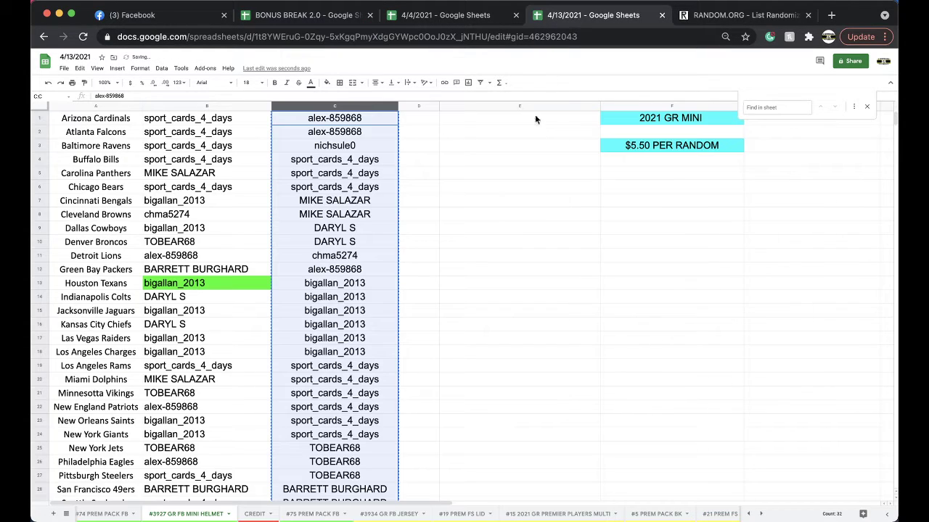
pyautogui.click(346, 515)
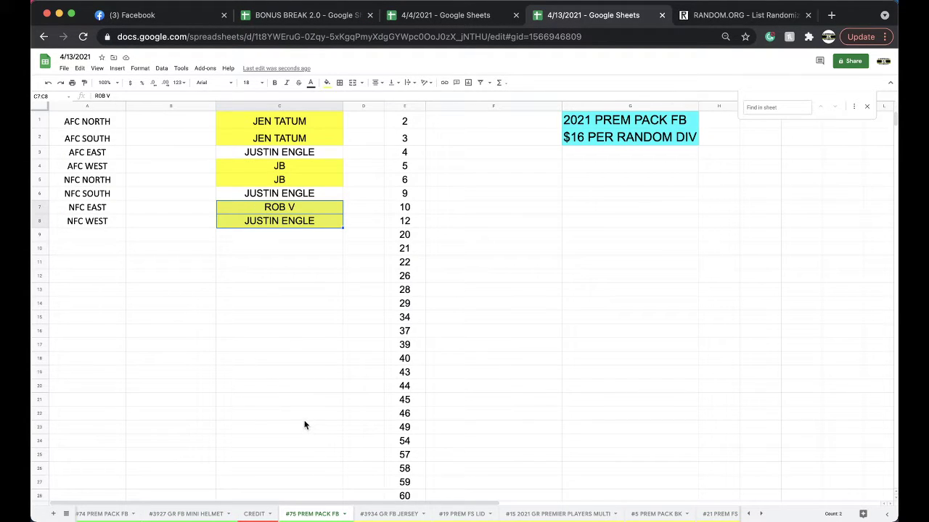
pyautogui.click(305, 425)
pyautogui.click(392, 514)
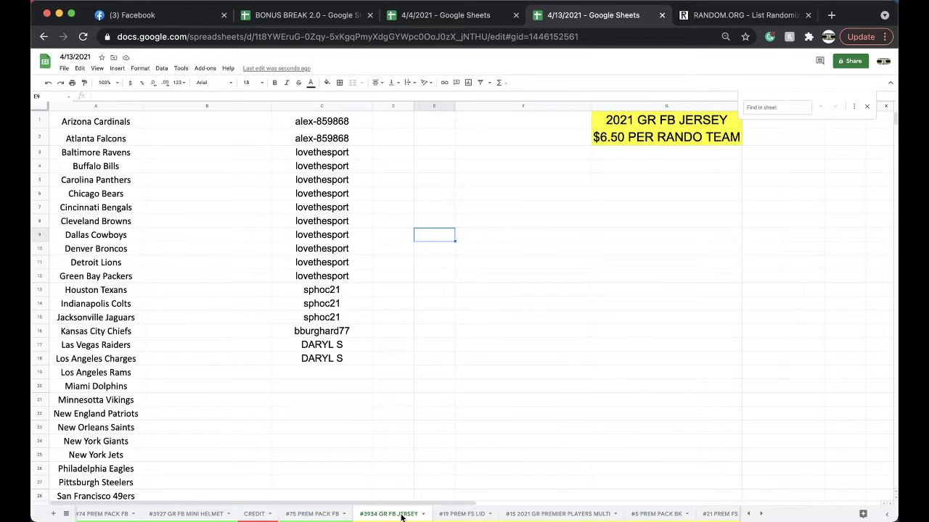
pyautogui.click(442, 515)
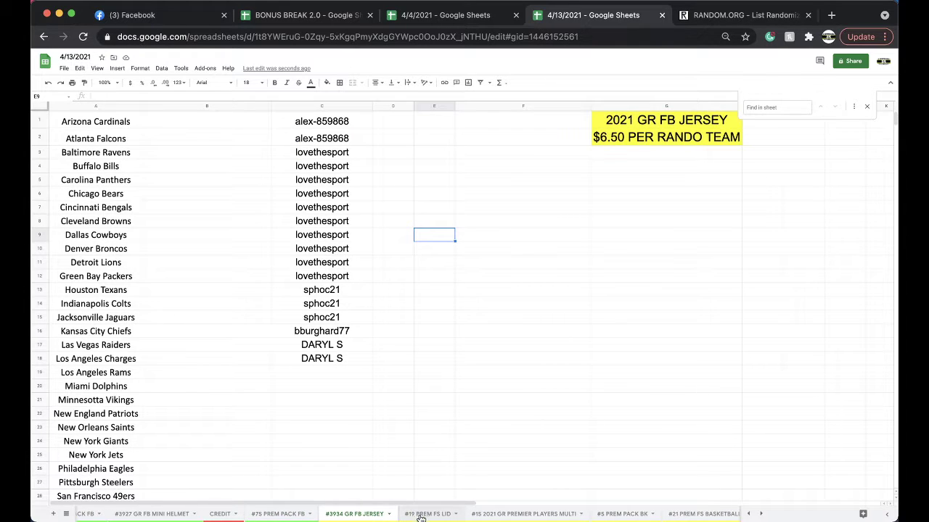
pyautogui.click(500, 515)
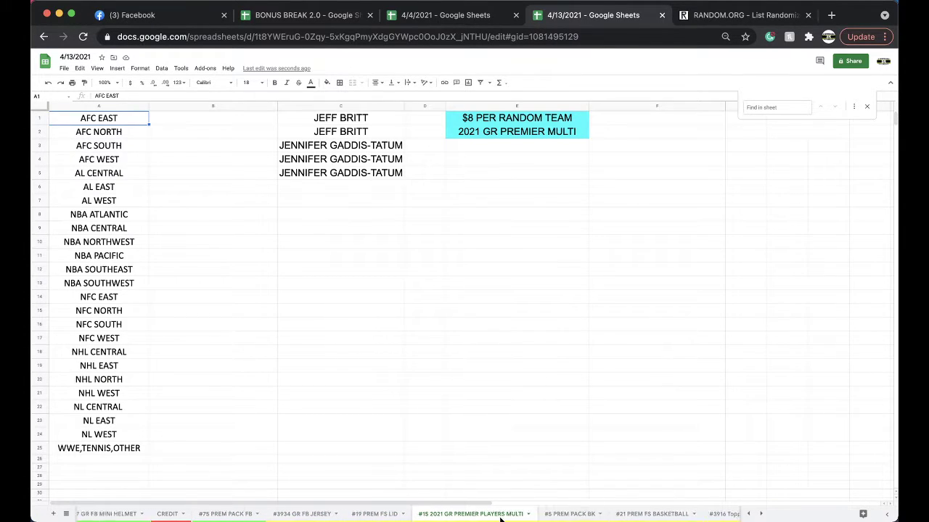
pyautogui.click(537, 515)
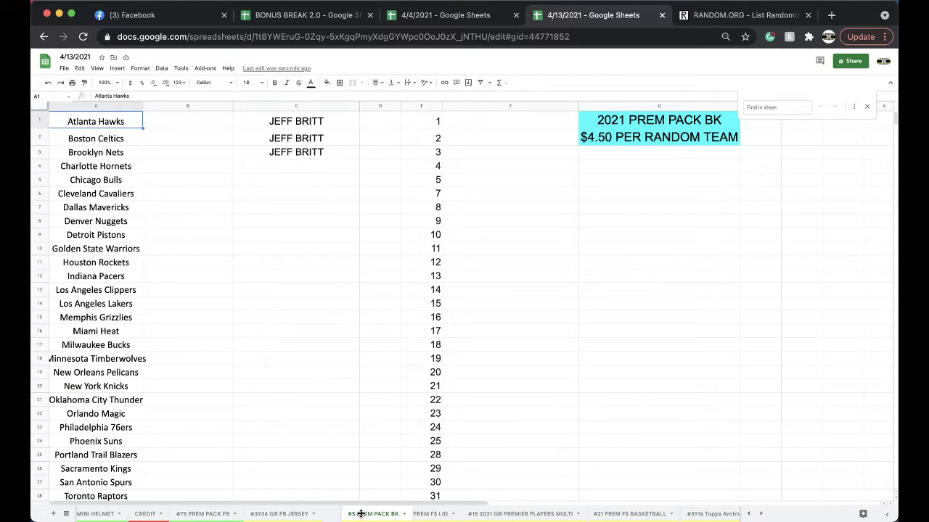
pyautogui.click(644, 514)
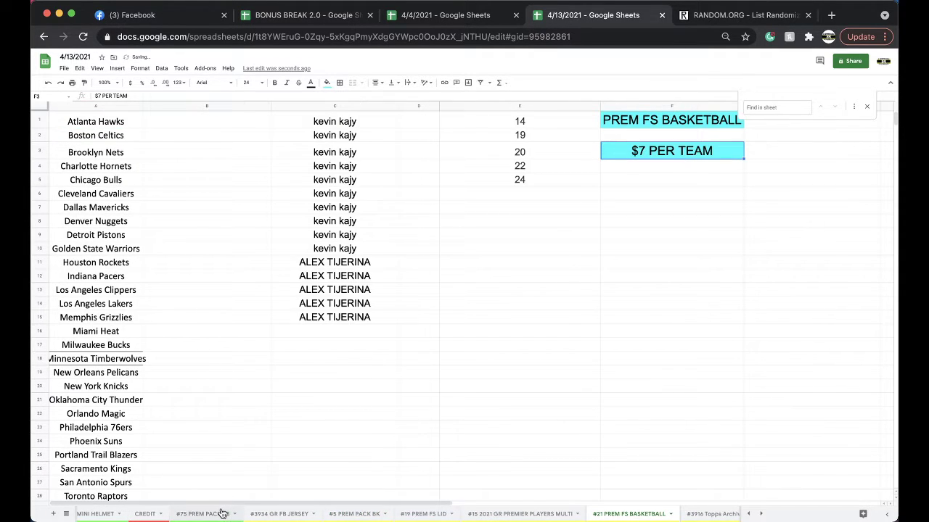